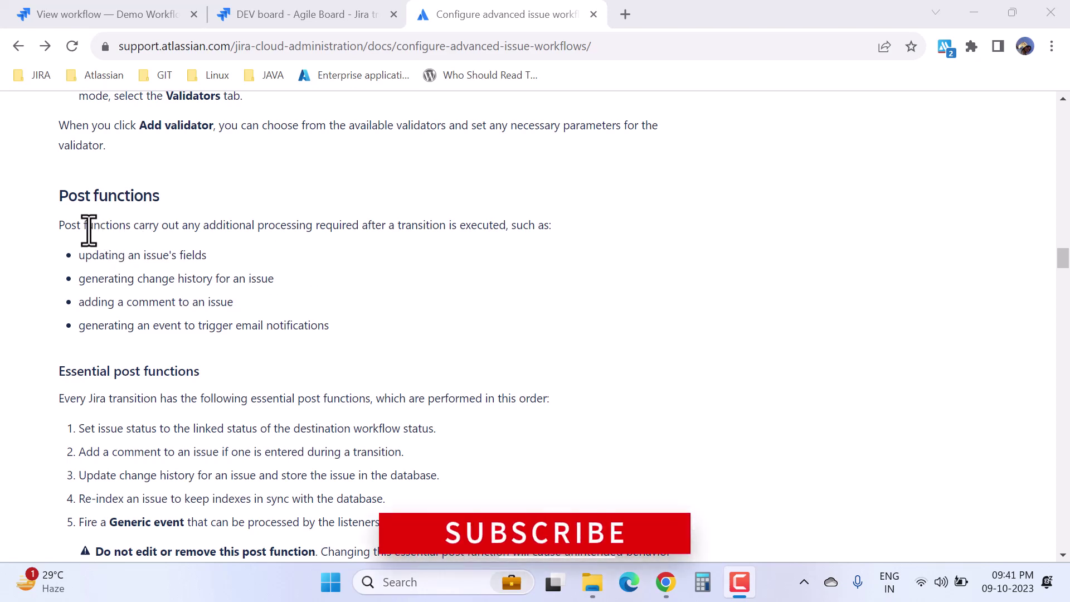
Step: Switch to the Demo Workflow page and show it as a diagram from TO DO to DONE
left_click_drag(87, 229, 544, 227)
left_click(560, 303)
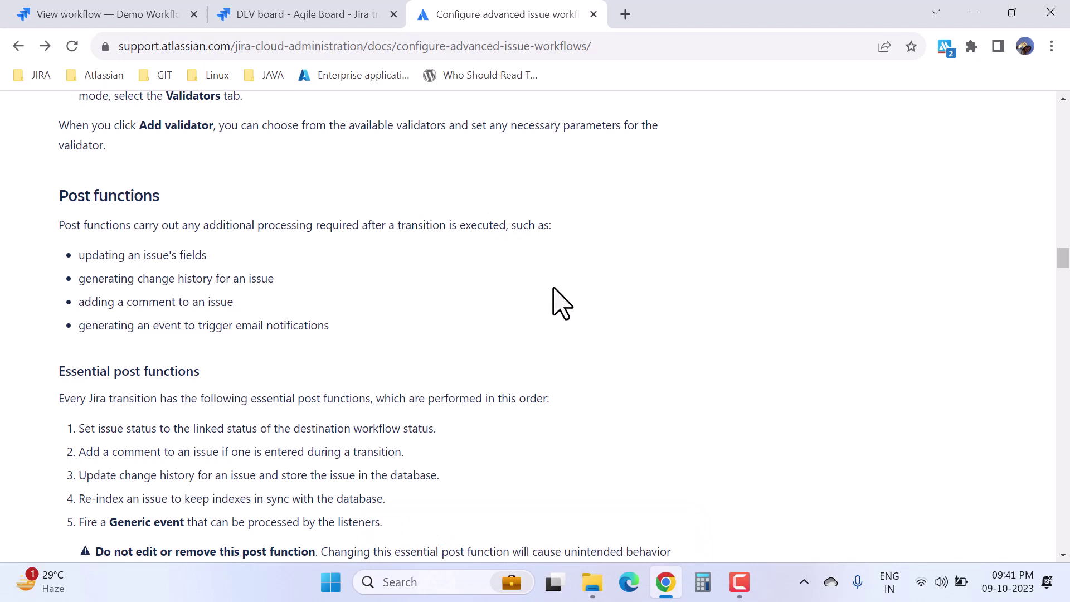
left_click(136, 16)
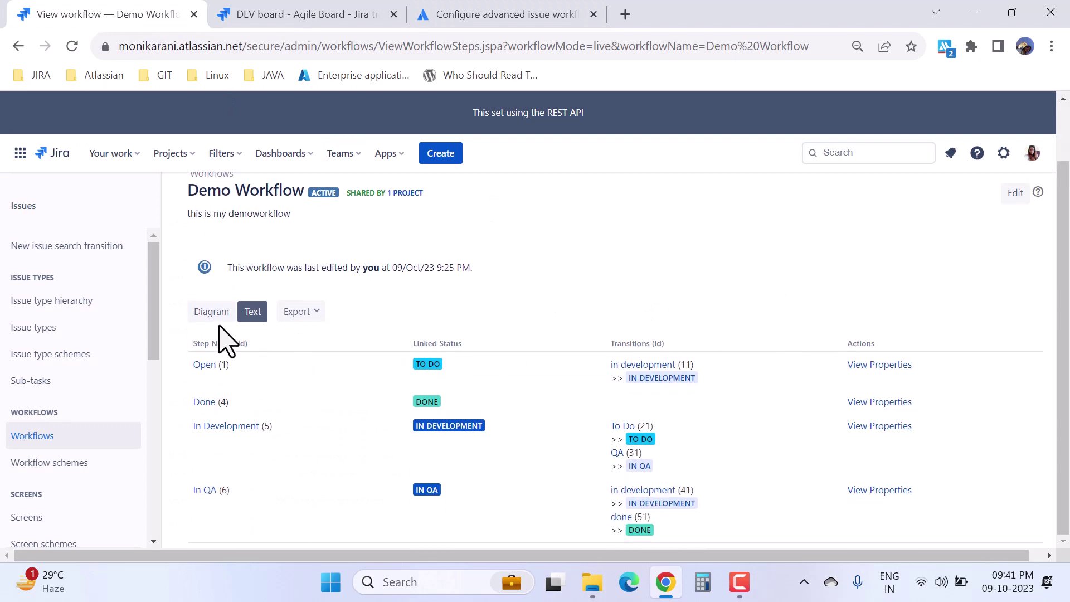
left_click(213, 316)
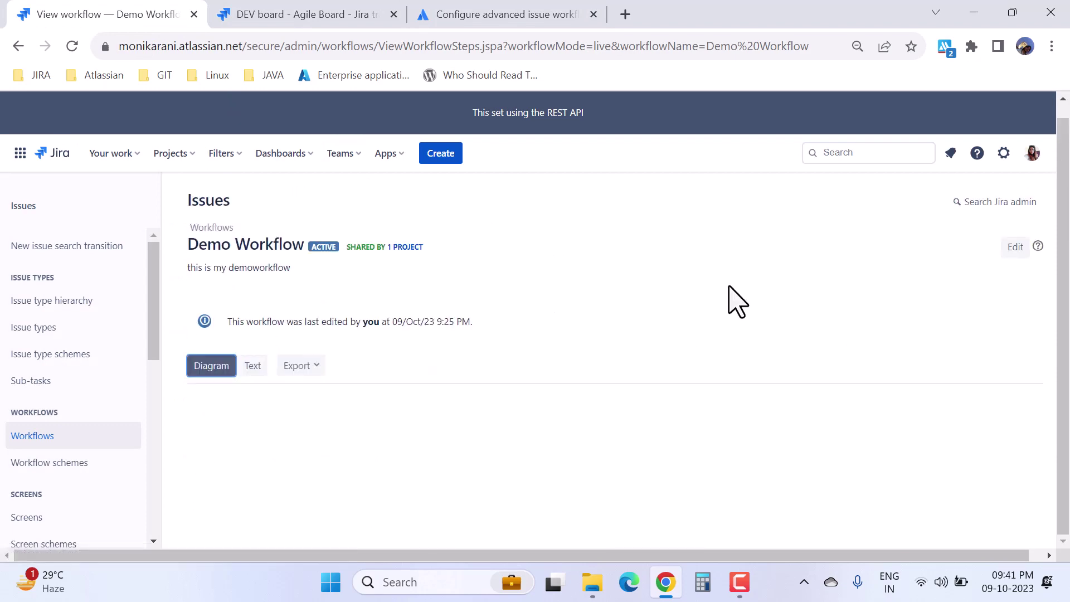
scroll(825, 321, "down", 1)
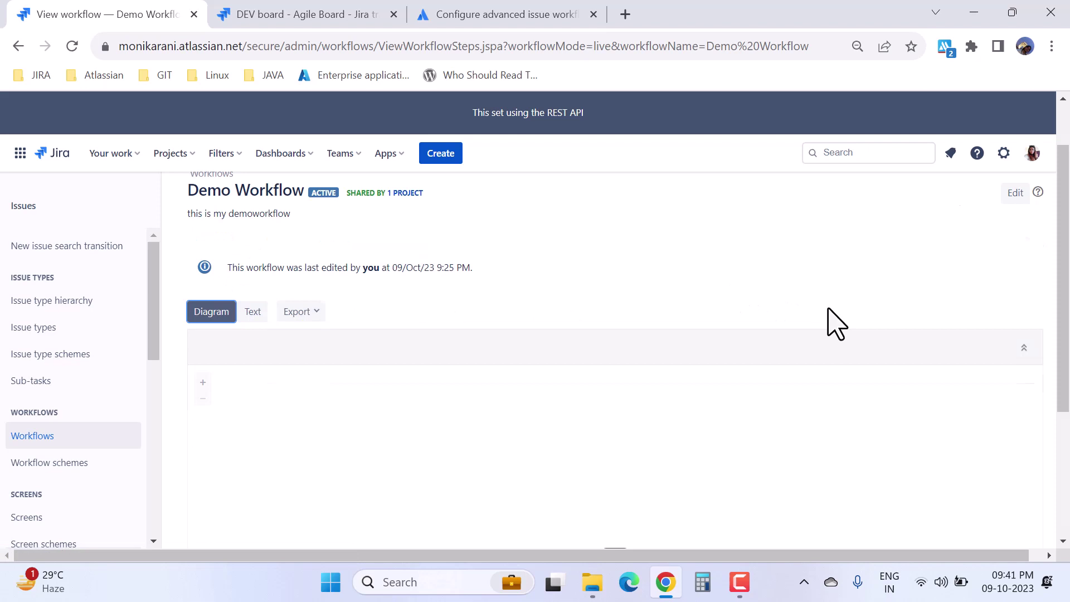
scroll(836, 323, "down", 3)
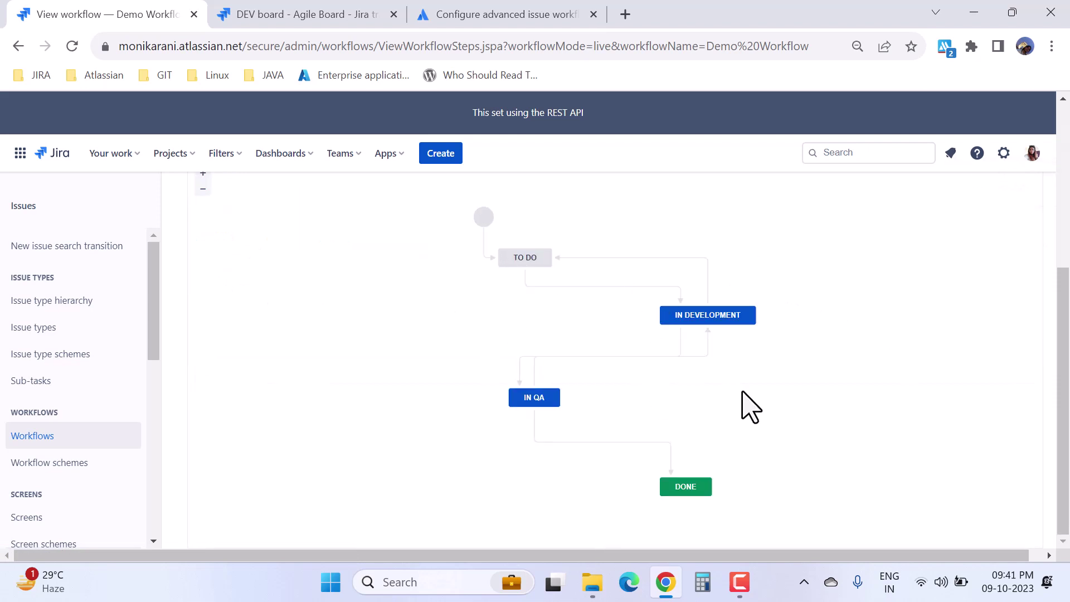
scroll(783, 404, "up", 5)
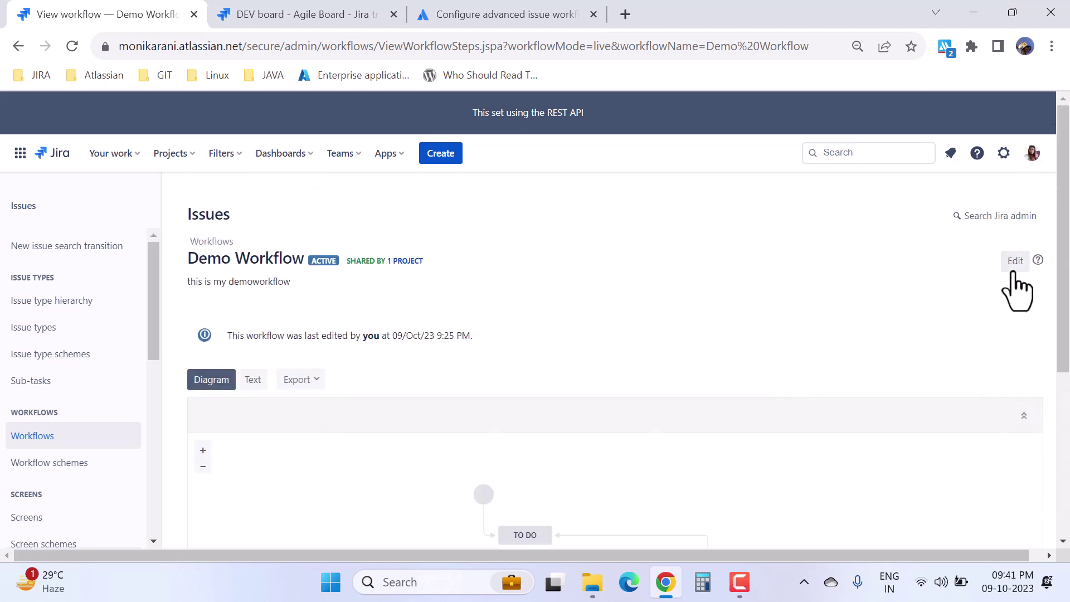
Step: Start a draft of Demo Workflow and open the TO DO → IN DEVELOPMENT 'in development' transition
left_click(1014, 265)
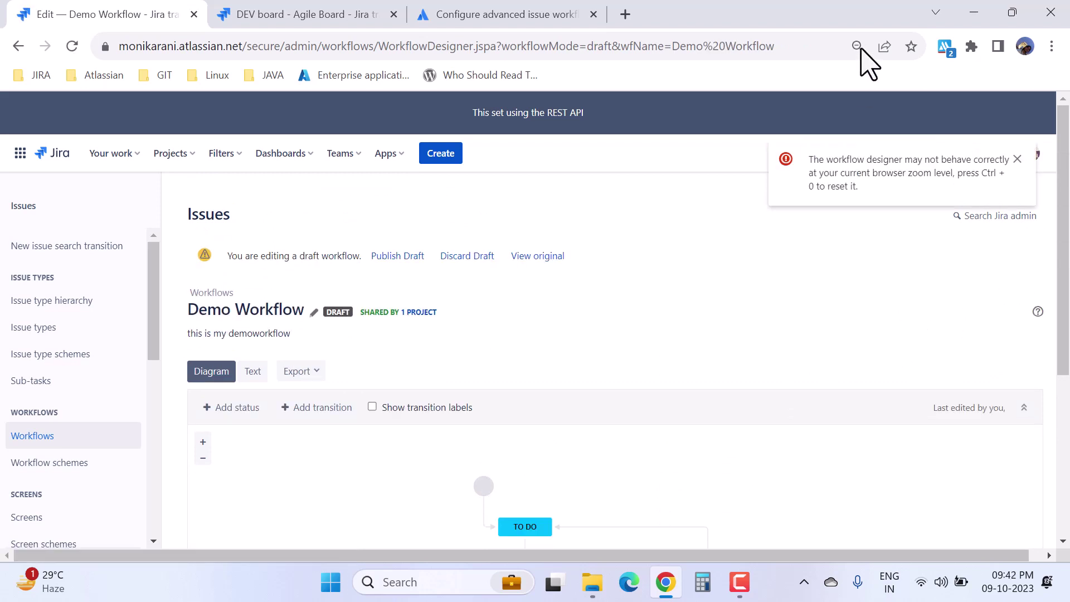
scroll(731, 305, "down", 3)
scroll(735, 309, "down", 1)
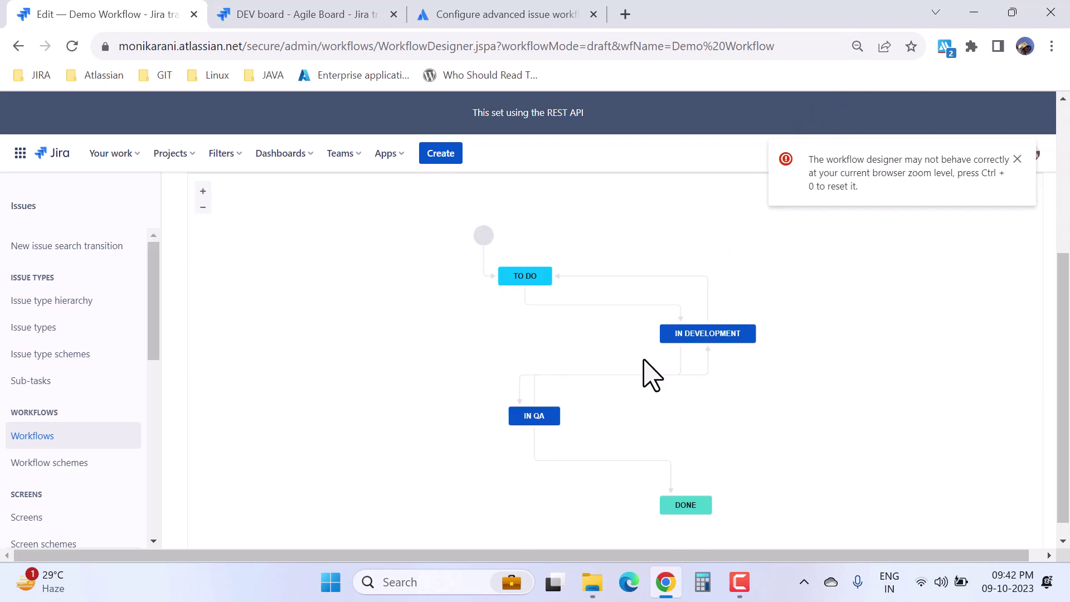
left_click(528, 280)
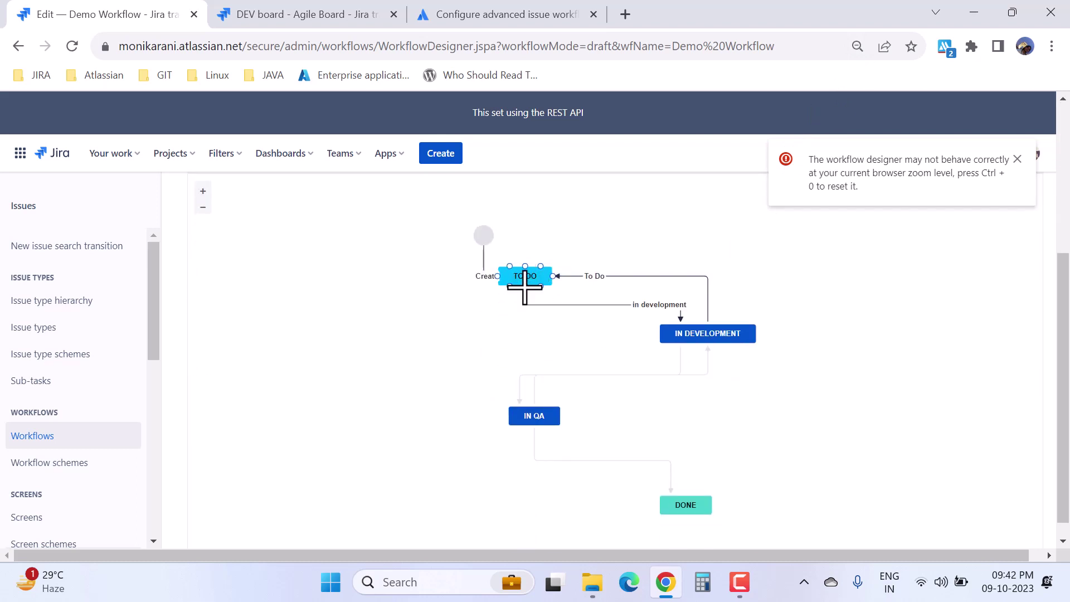
left_click(708, 329)
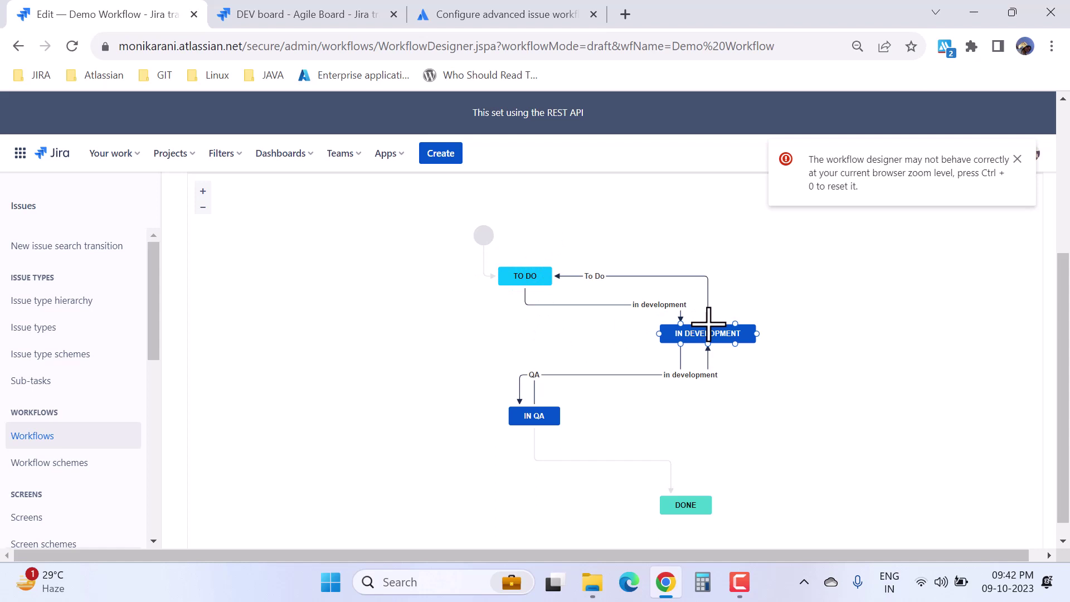
left_click(580, 305)
left_click(580, 305)
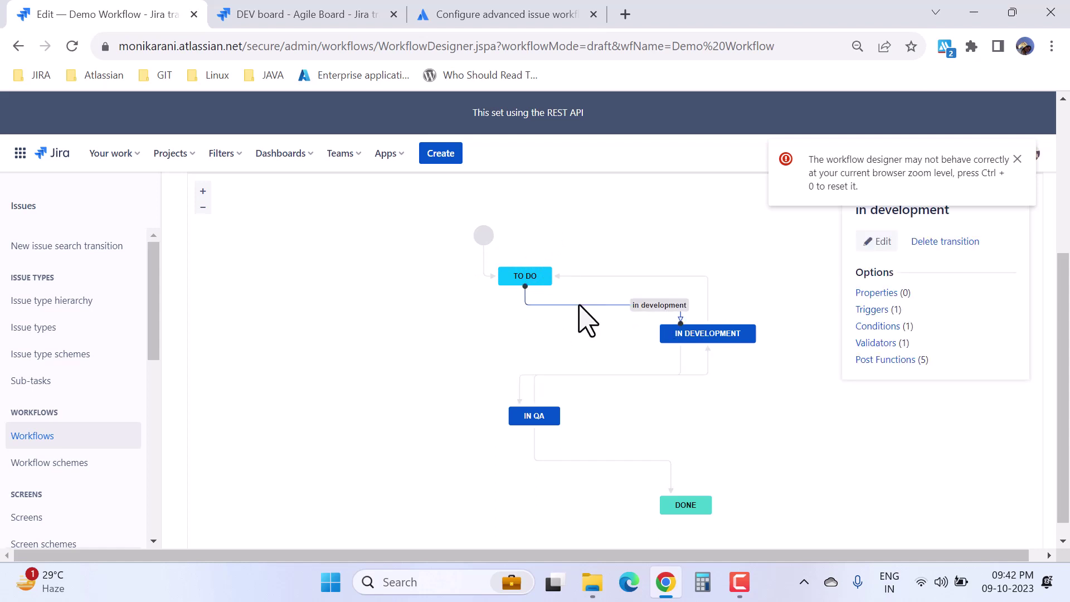
Step: Dismiss the browser zoom warning and scroll through the transition's five post functions
left_click(1017, 159)
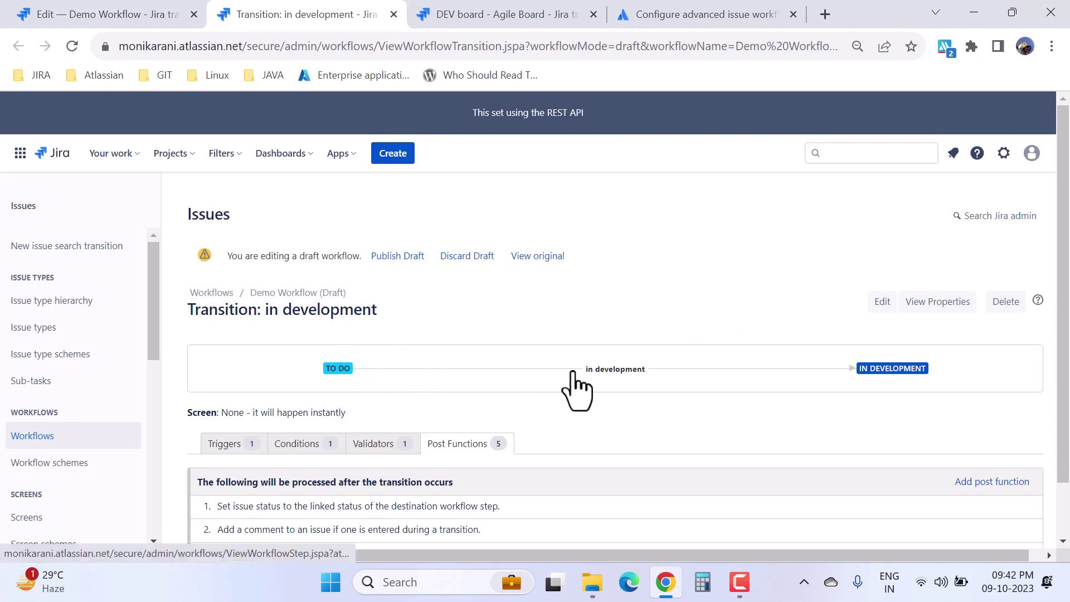
scroll(788, 411, "down", 2)
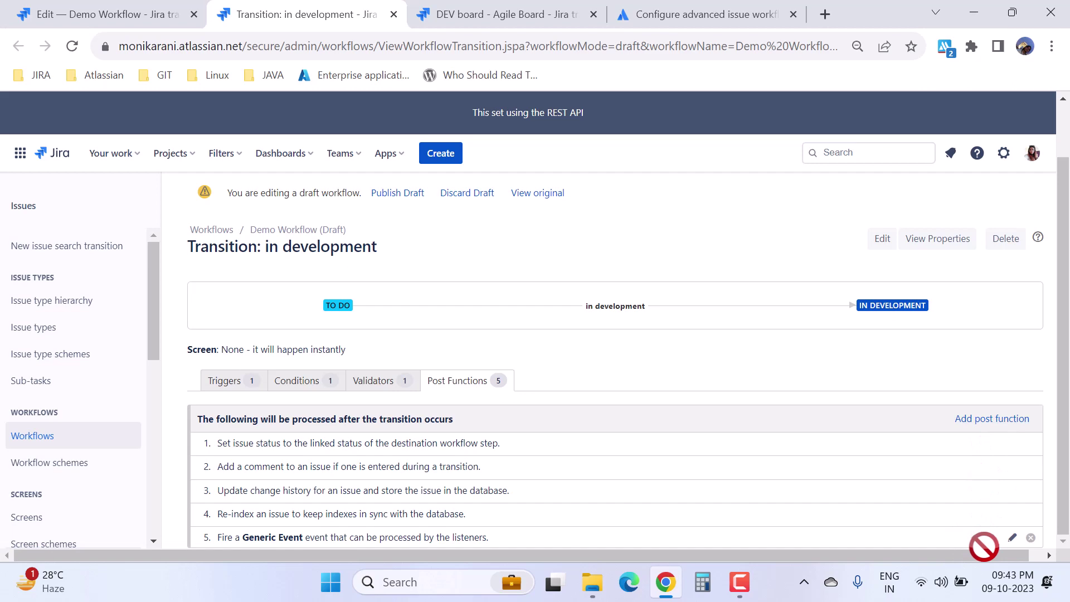
Step: Go to the workflow documentation and find the Essential post functions section
left_click(694, 16)
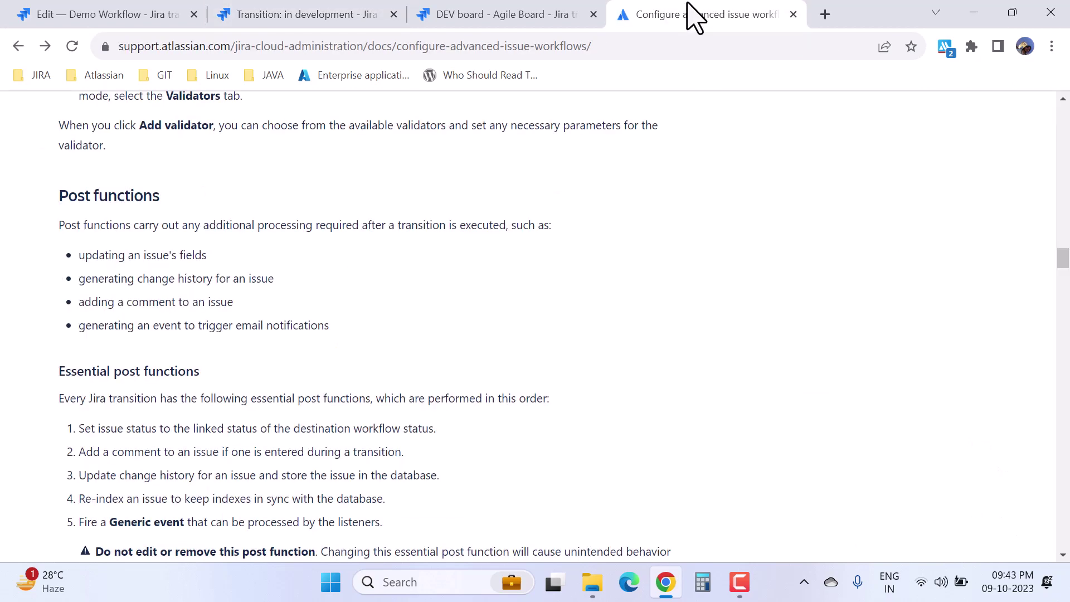
scroll(641, 353, "down", 1)
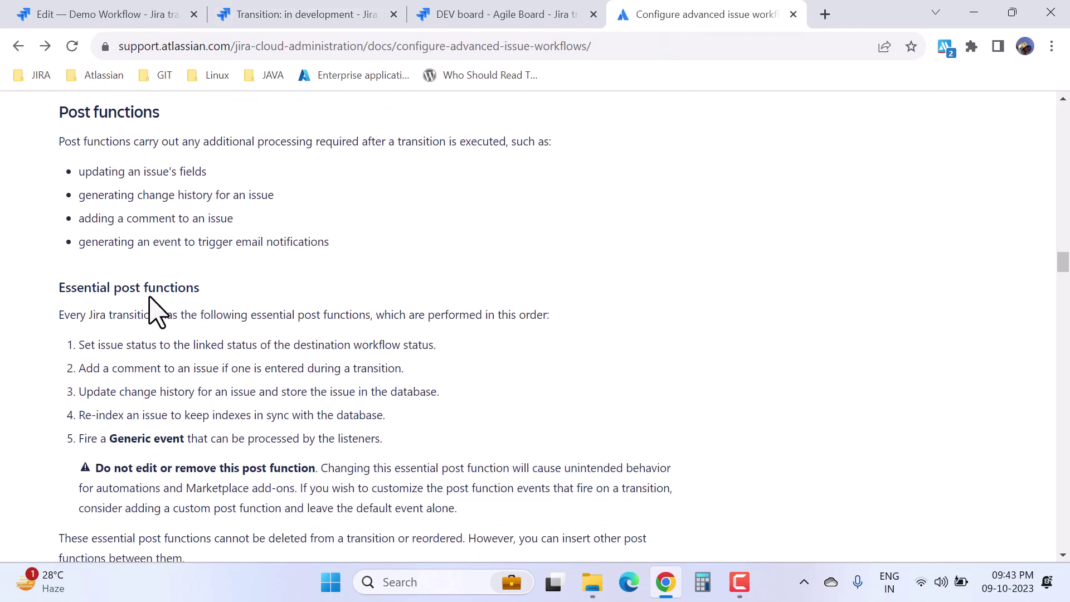
left_click_drag(101, 287, 205, 303)
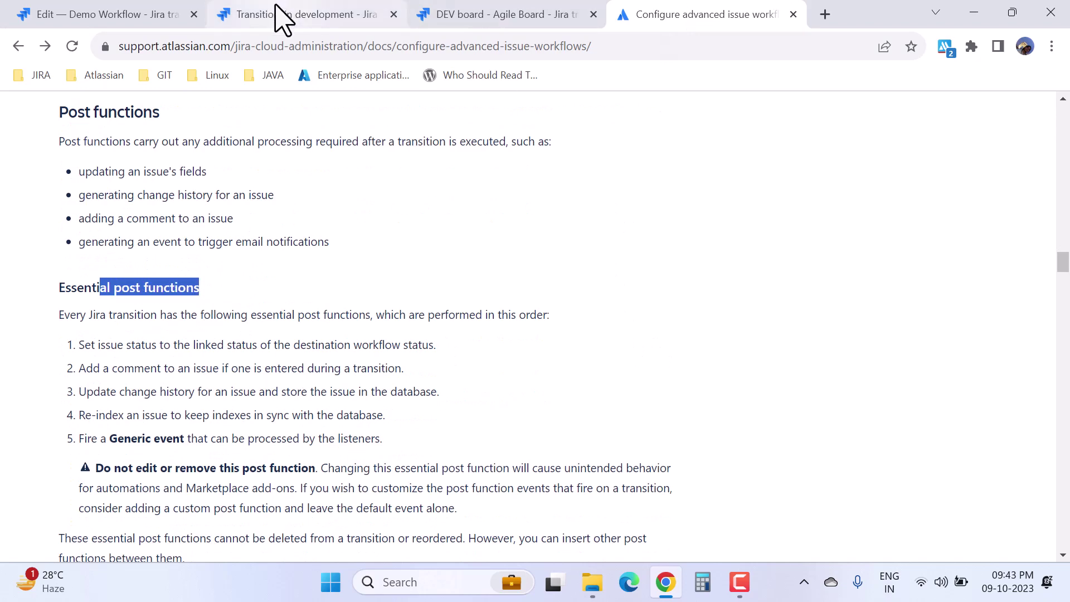
left_click_drag(280, 17, 468, 15)
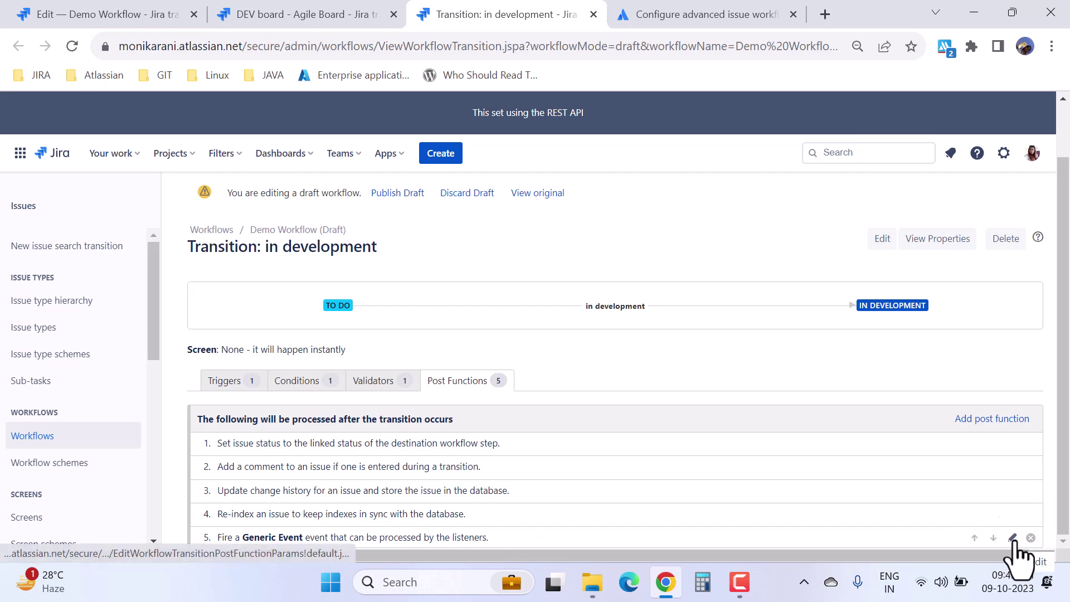
Step: Read the essential post functions intro, the editing warning and the Marketplace add-ons note
left_click(729, 17)
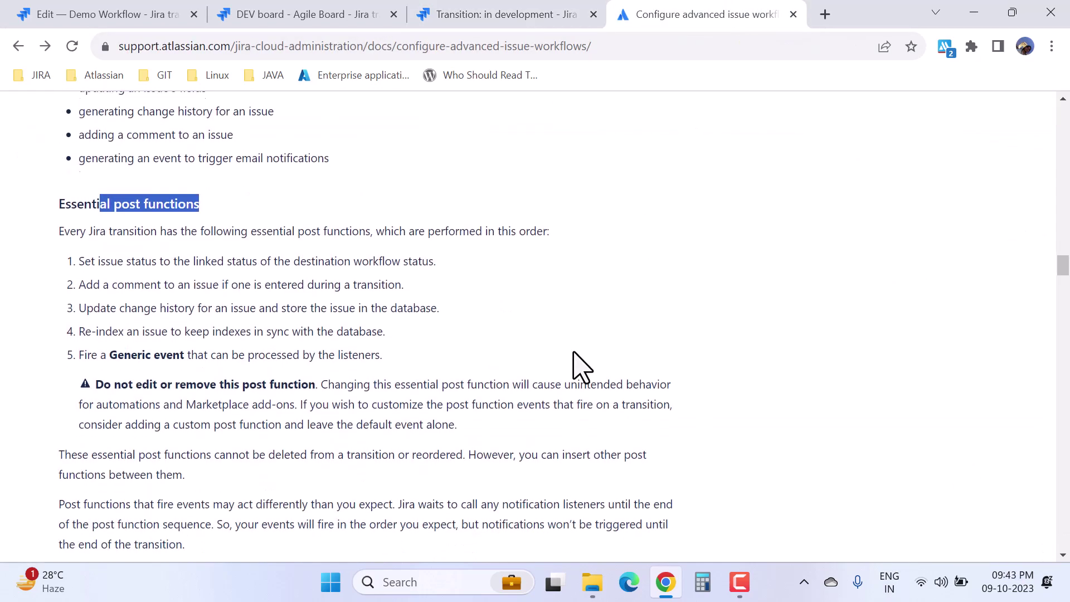
left_click_drag(141, 232, 554, 232)
left_click(602, 305)
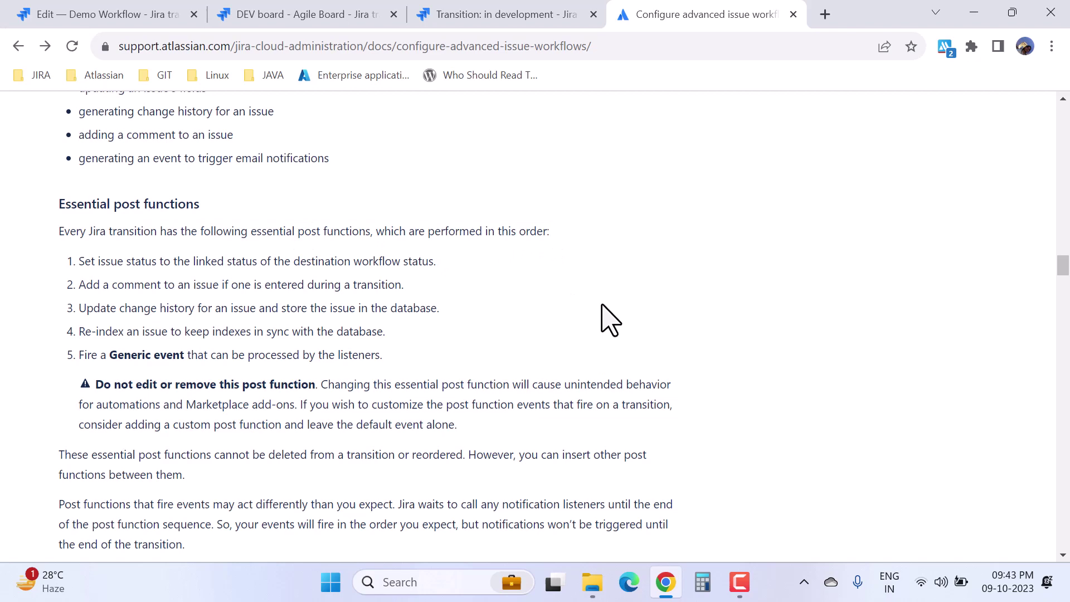
scroll(609, 319, "down", 2)
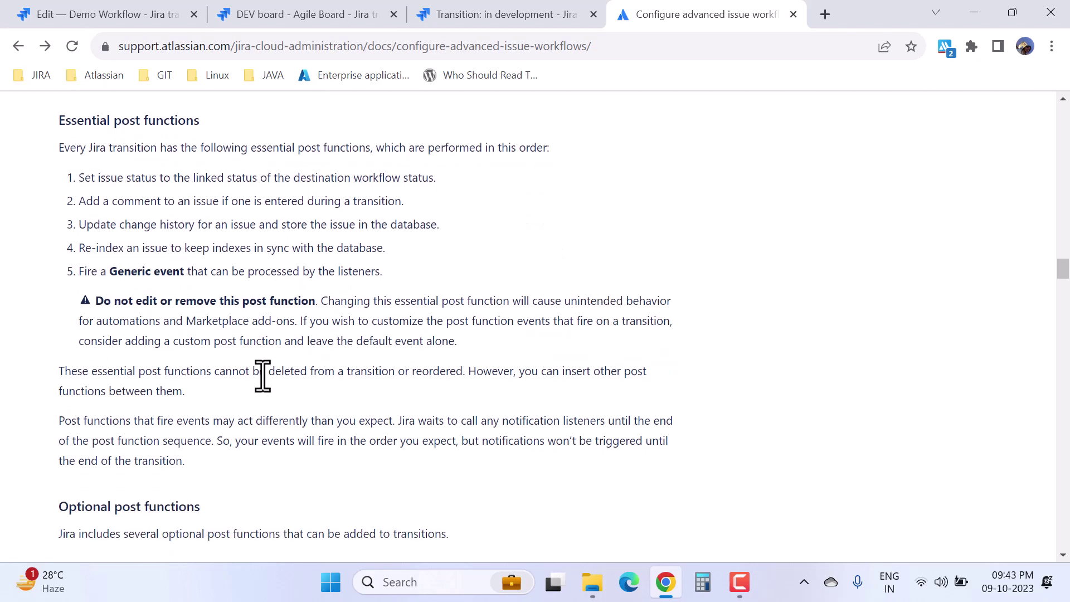
left_click_drag(152, 302, 645, 306)
left_click(140, 321)
left_click_drag(140, 321, 299, 319)
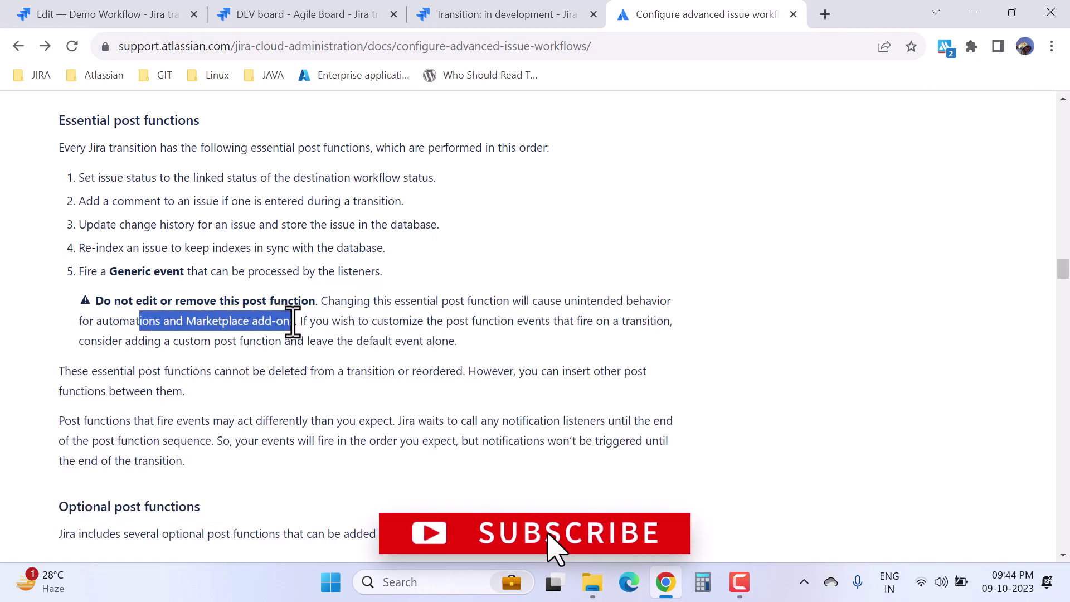
left_click(811, 386)
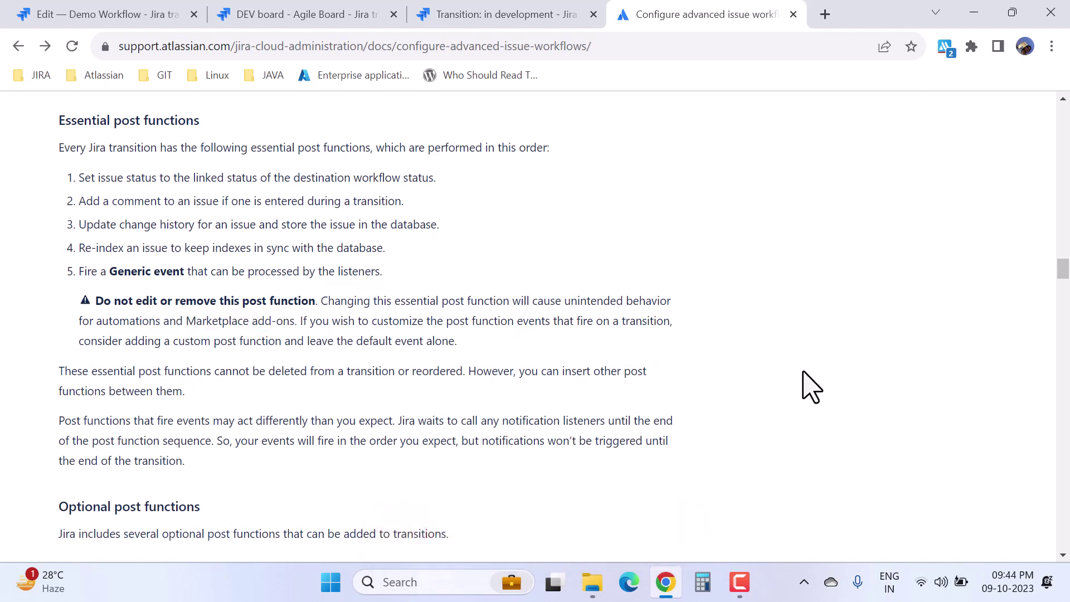
Step: Review the optional post functions table, then return to the 'Transition: in development' tab
scroll(811, 386, "down", 2)
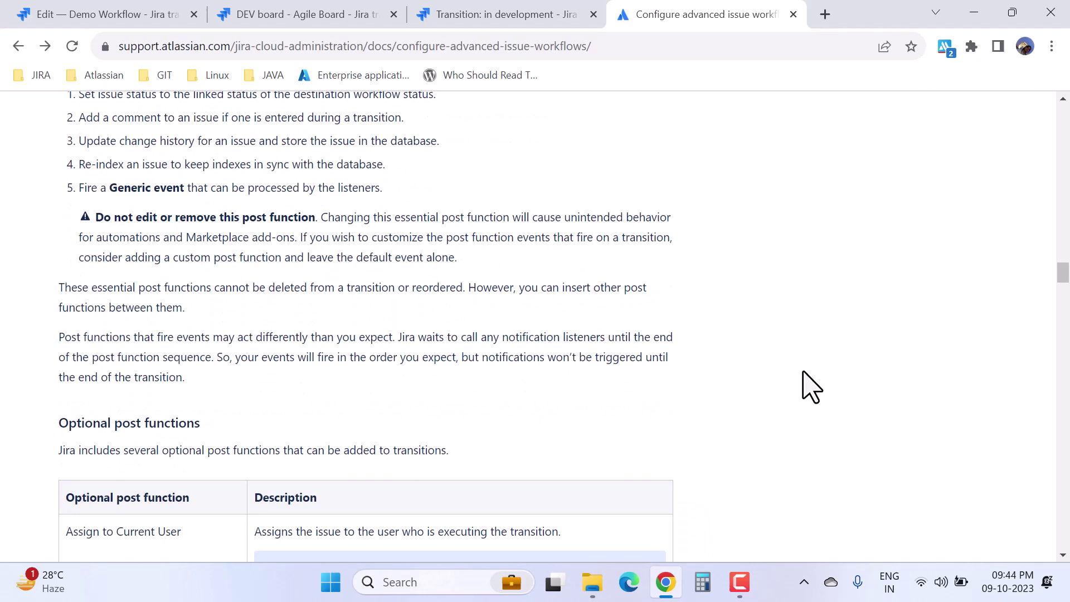
scroll(811, 386, "down", 1)
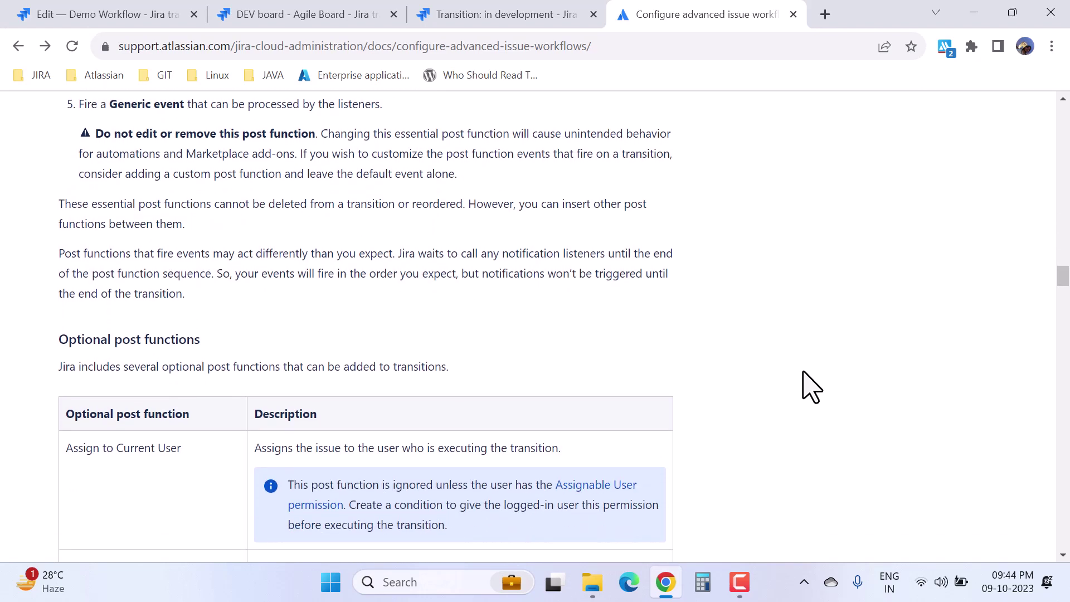
scroll(811, 386, "down", 1)
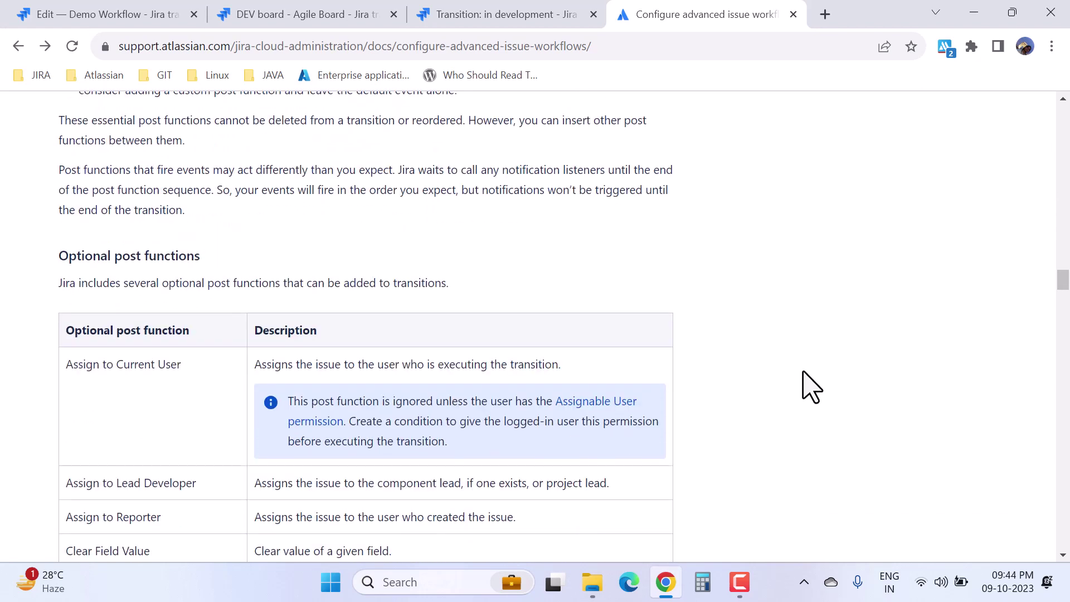
left_click(484, 16)
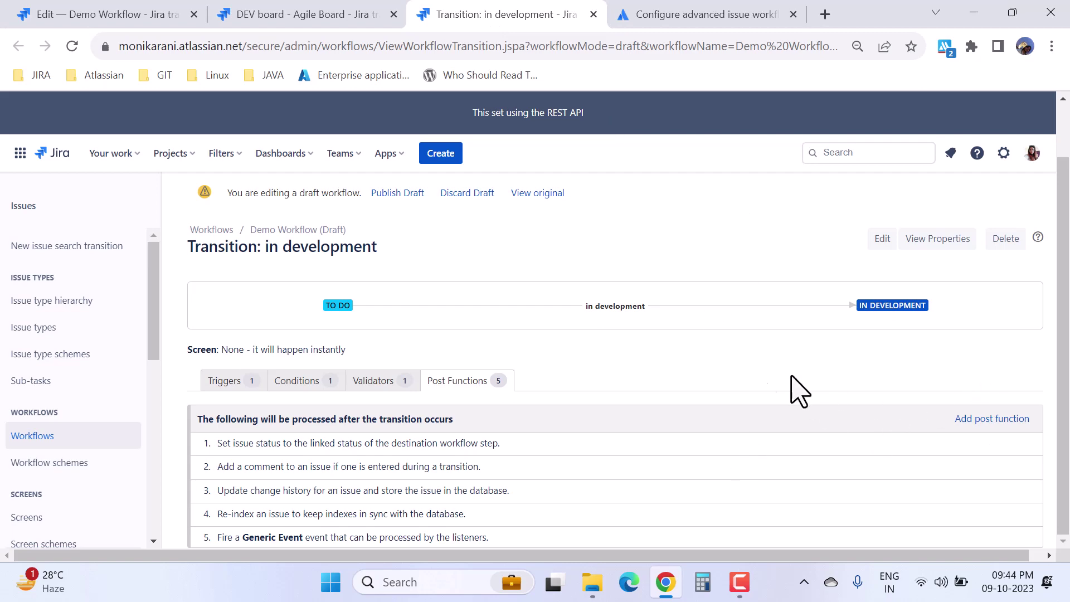
Step: List the post functions available for 'in development' and choose Update Issue Field
left_click(986, 420)
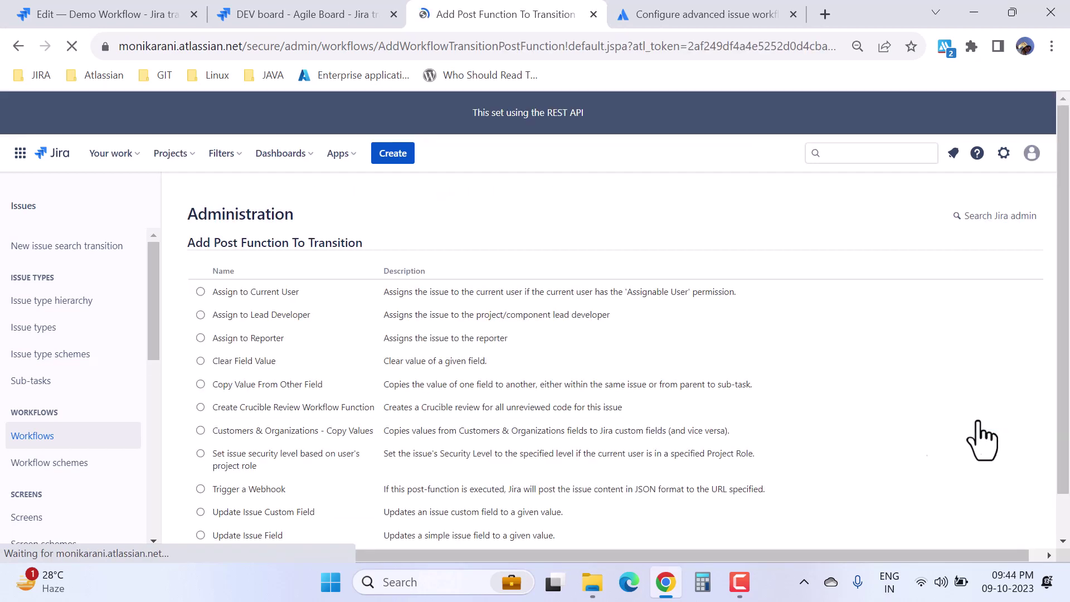
scroll(808, 355, "down", 1)
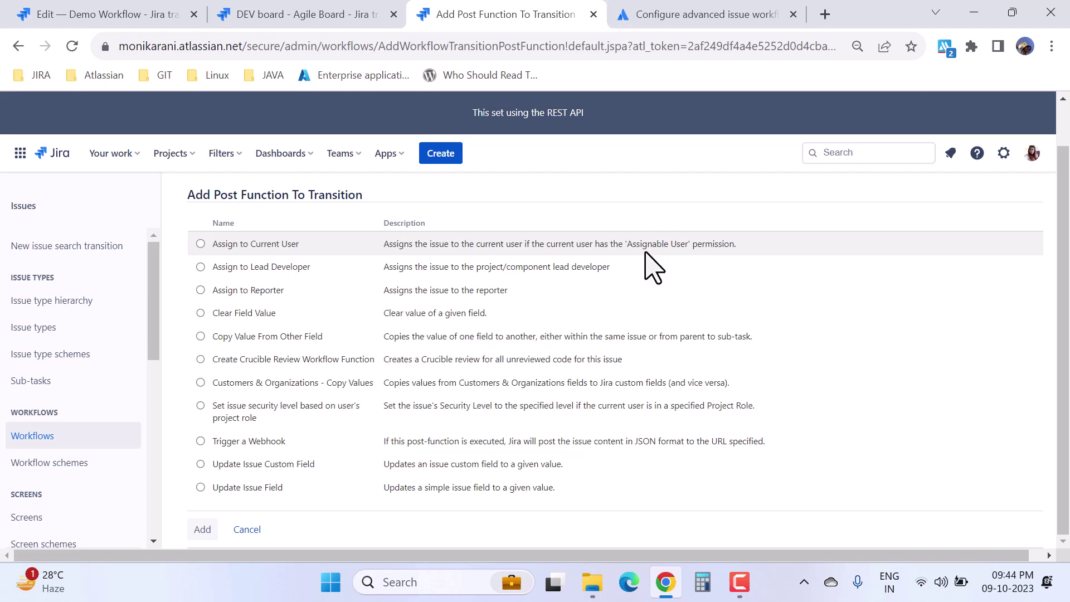
left_click_drag(636, 244, 675, 245)
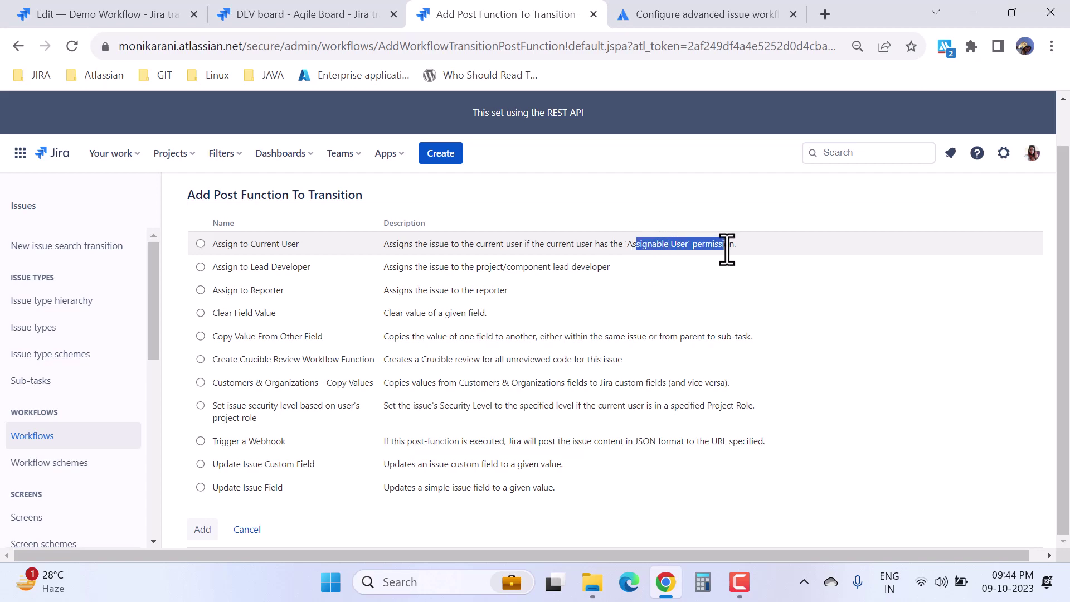
left_click(433, 246)
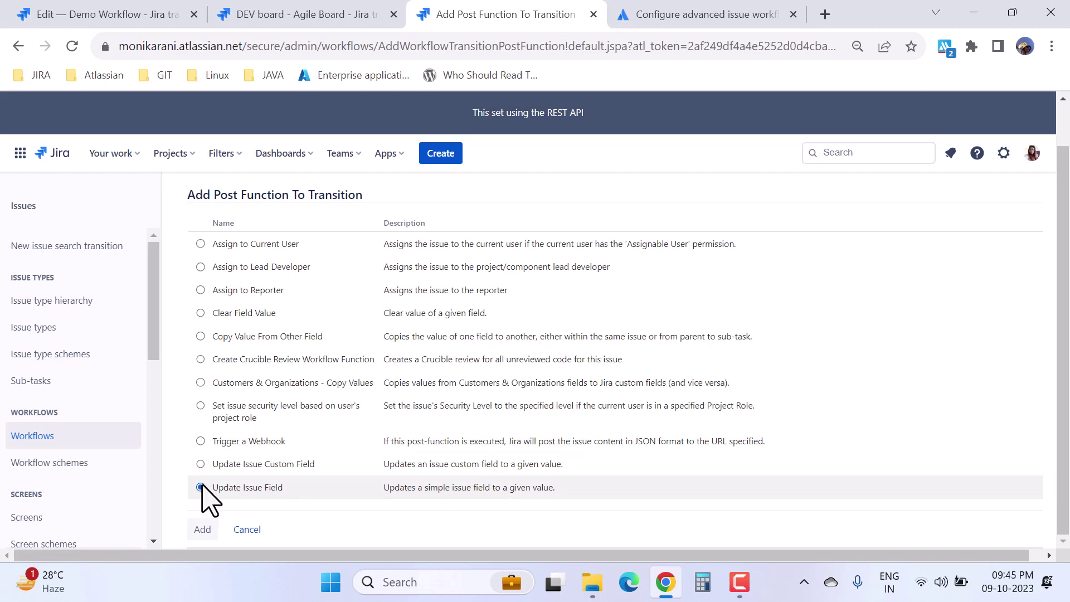
Step: Set the Update Issue Field function's Issue Field to Priority and Field Value to Highest
left_click(202, 530)
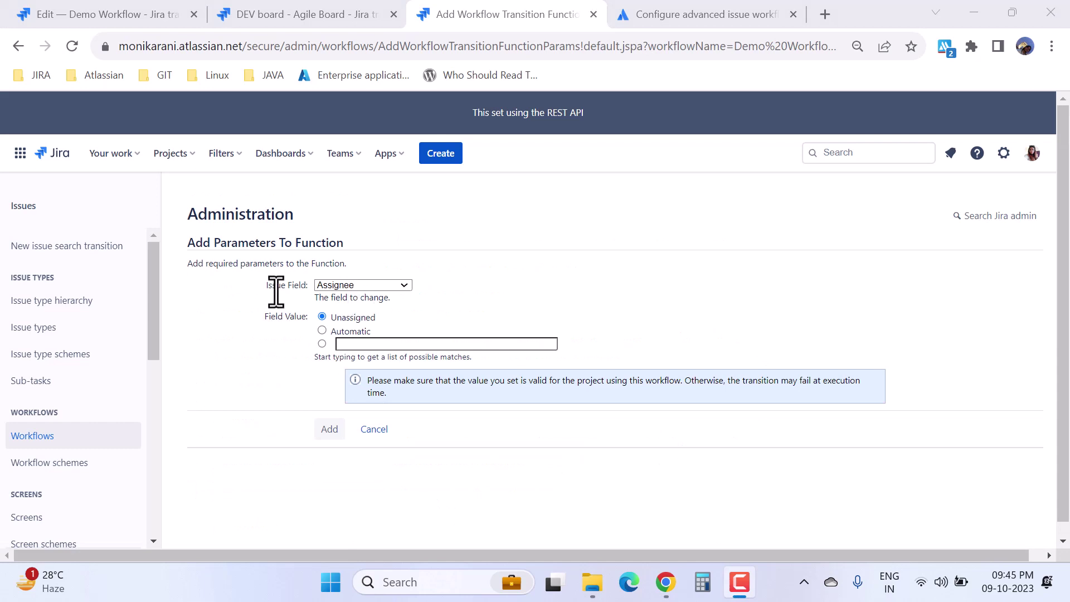
left_click(402, 286)
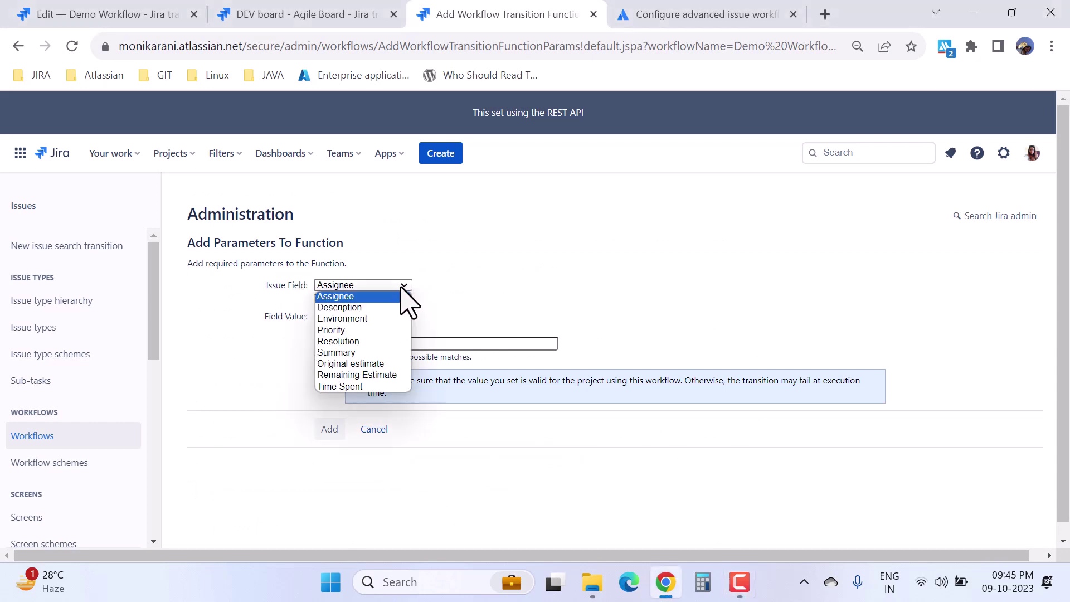
left_click(352, 332)
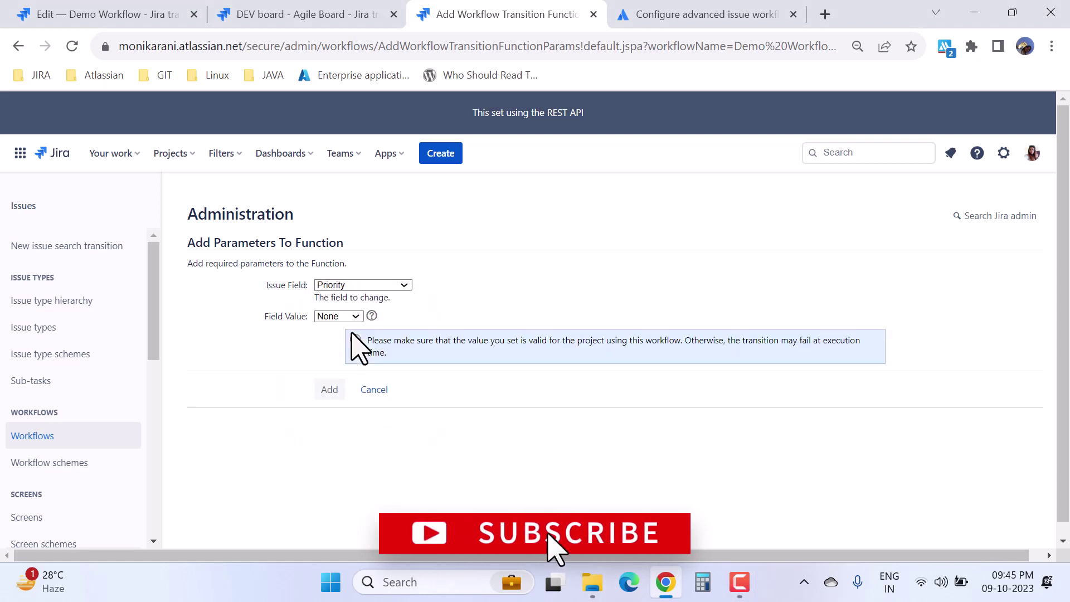
left_click(355, 316)
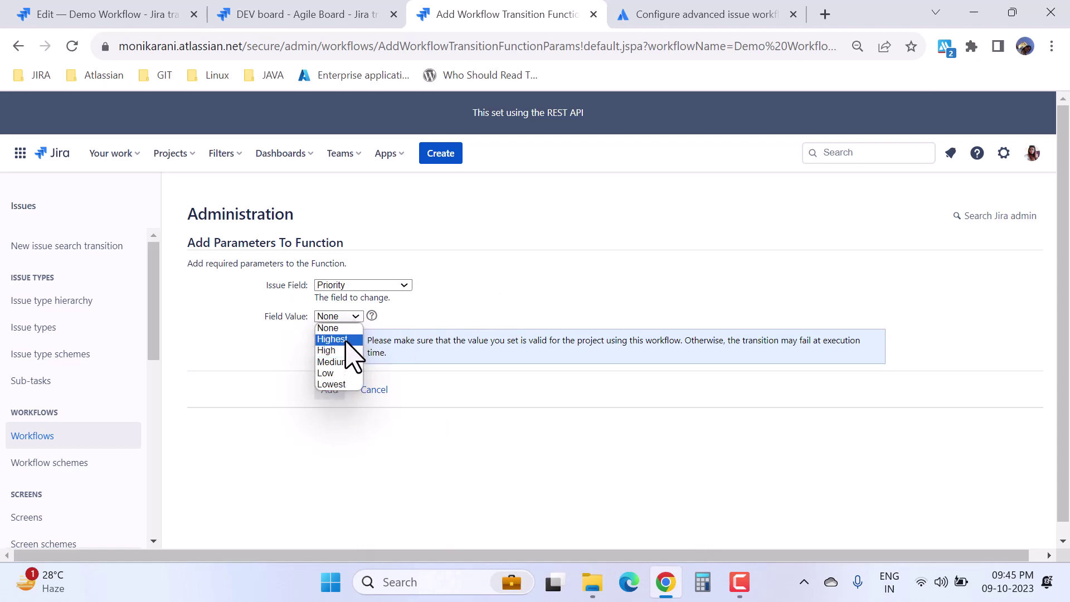
left_click(341, 340)
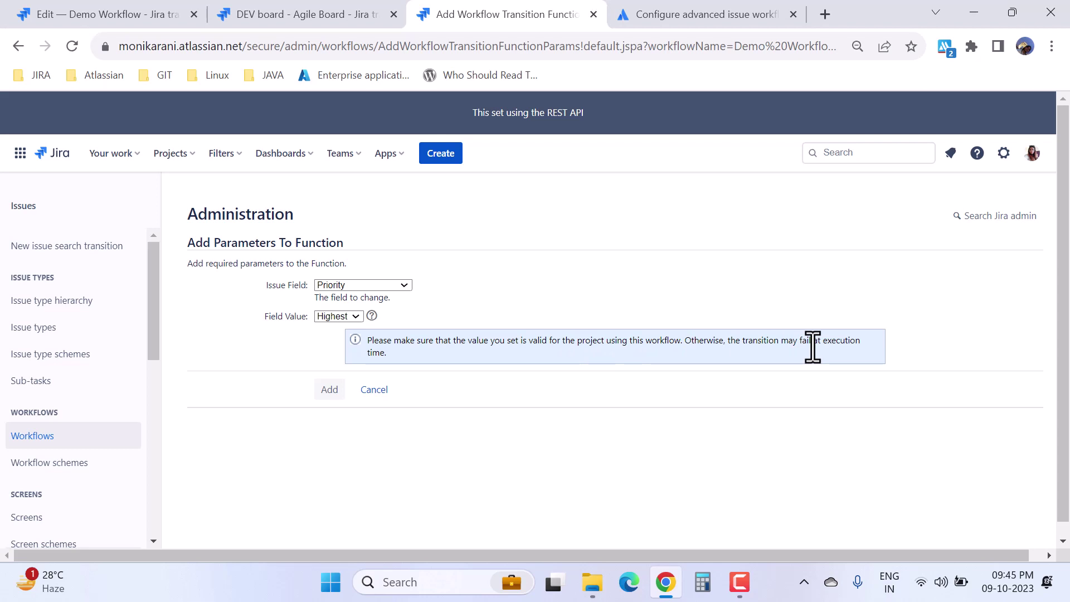
Step: Save the Priority-to-Highest post function on the 'in development' transition
left_click(333, 397)
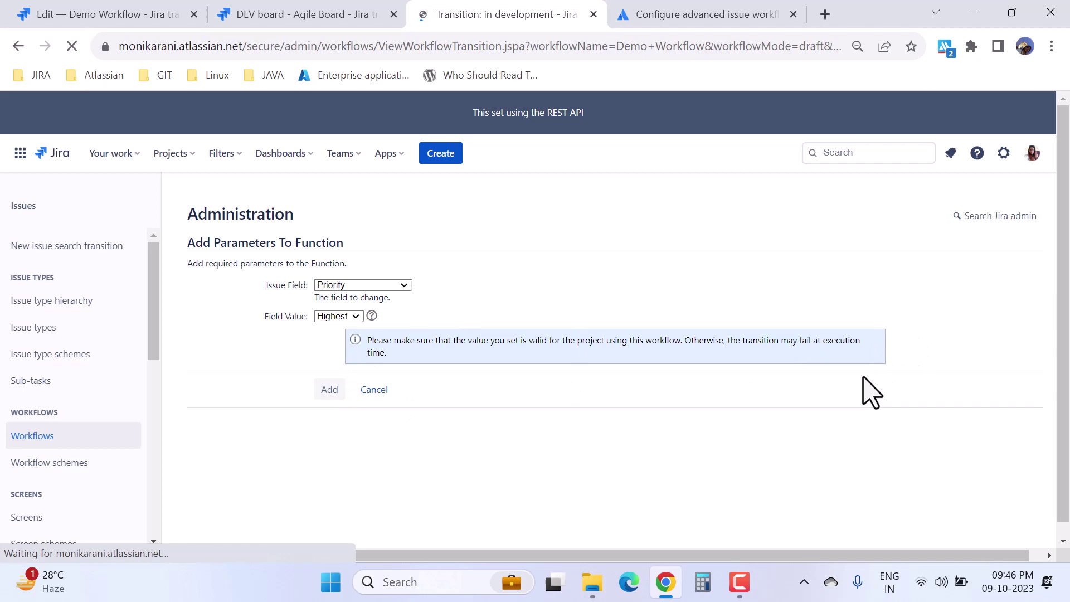